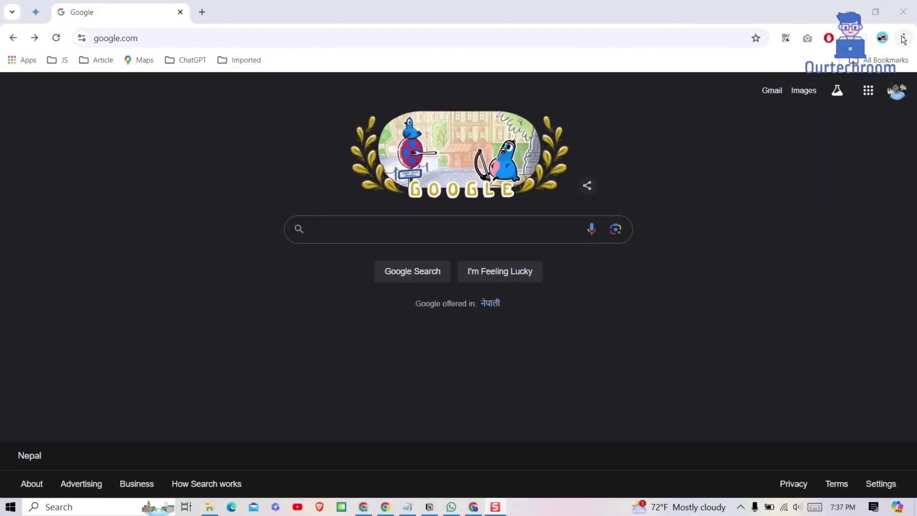
- Open Chrome Settings from the main menu and go to the Privacy and security section
click(904, 38)
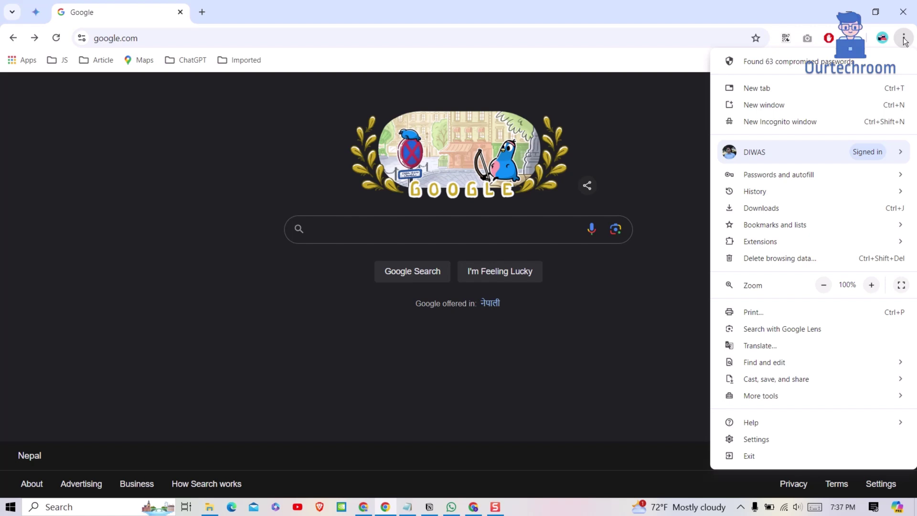
click(764, 442)
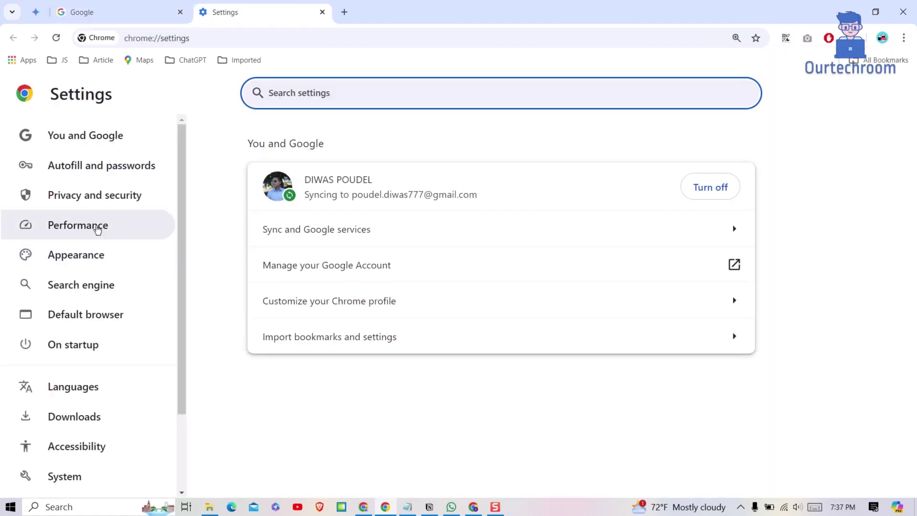
click(104, 200)
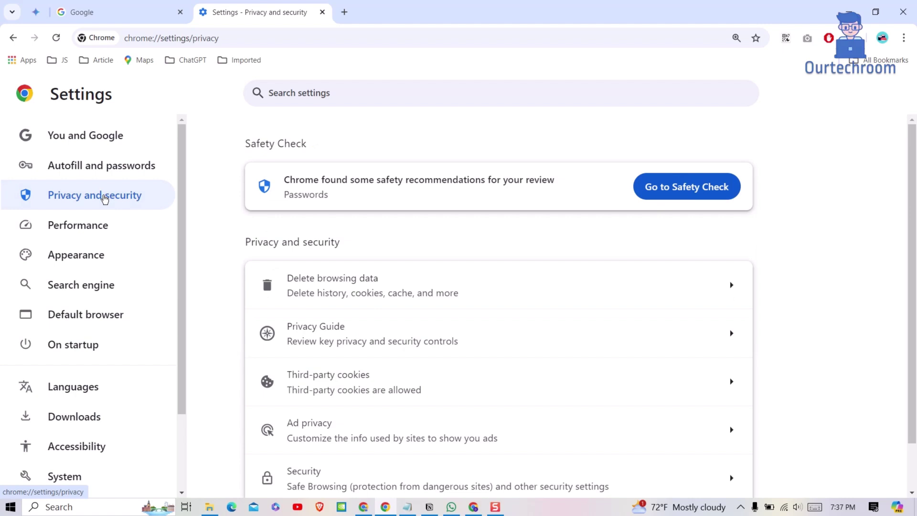
scroll(430, 347, down, 1)
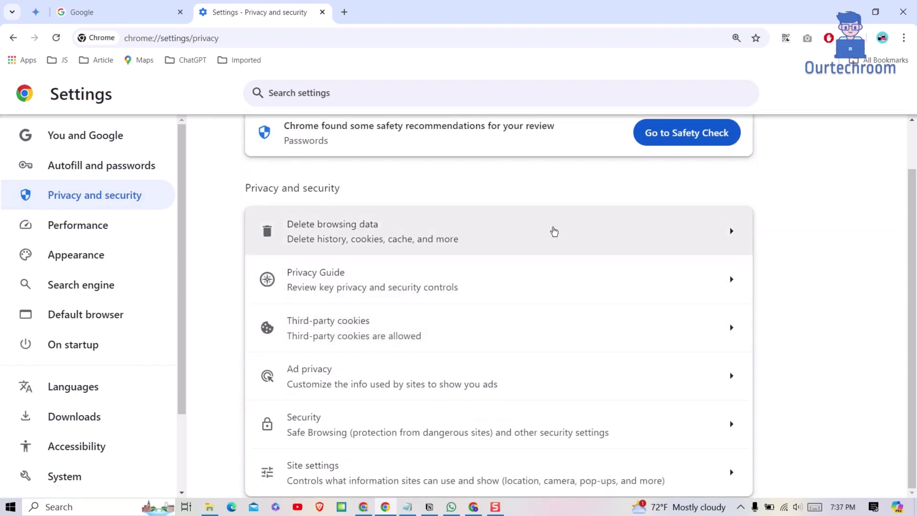
- Delete all-time cookies, site data and cached files, with Browsing history unchecked
click(554, 232)
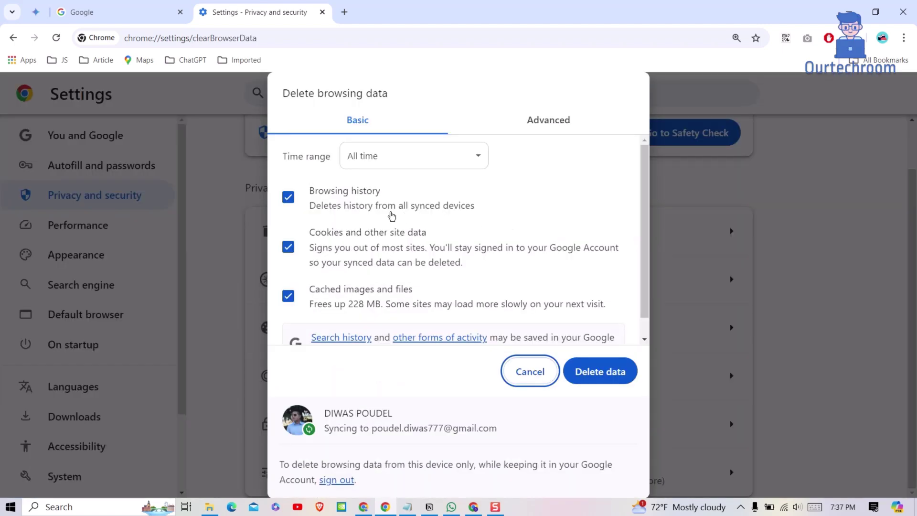
click(389, 157)
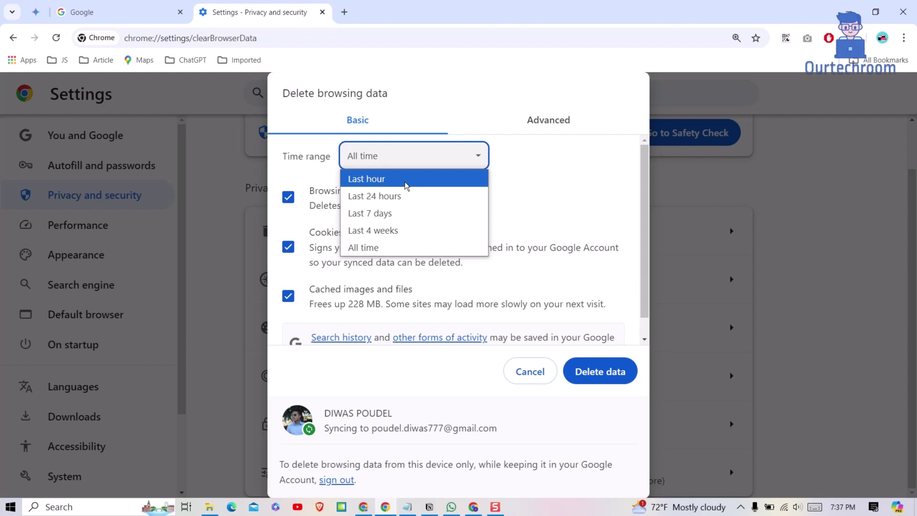
click(394, 254)
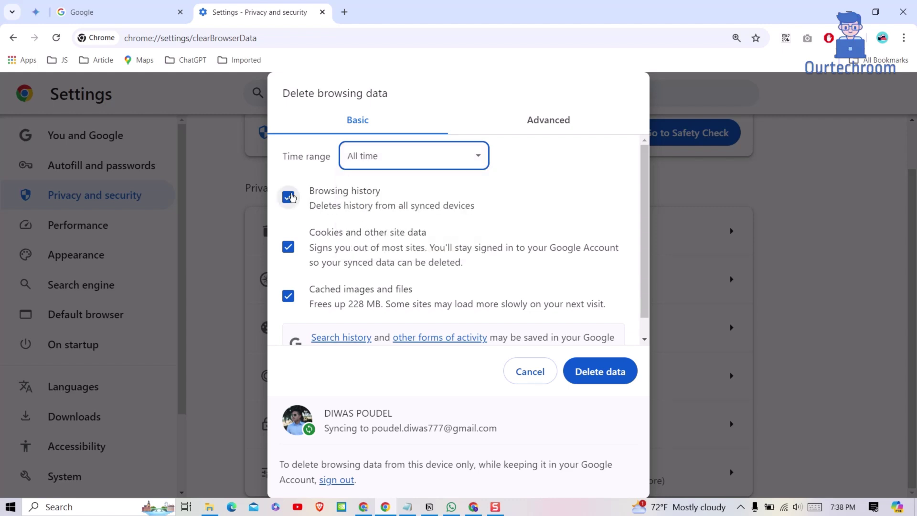
click(288, 197)
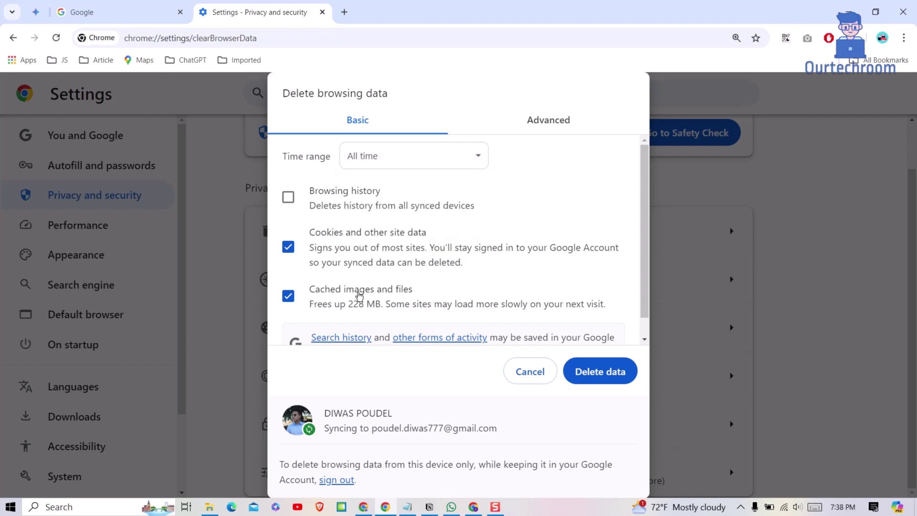
scroll(370, 287, down, 1)
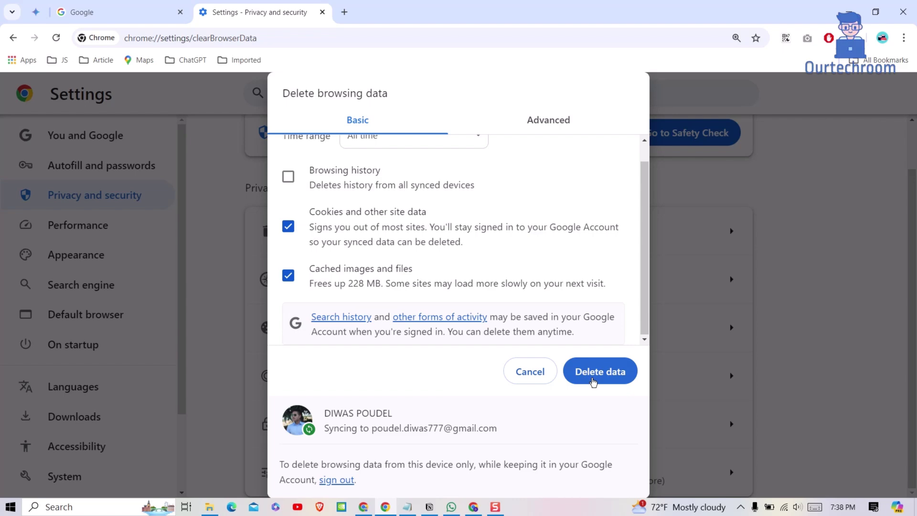
click(591, 380)
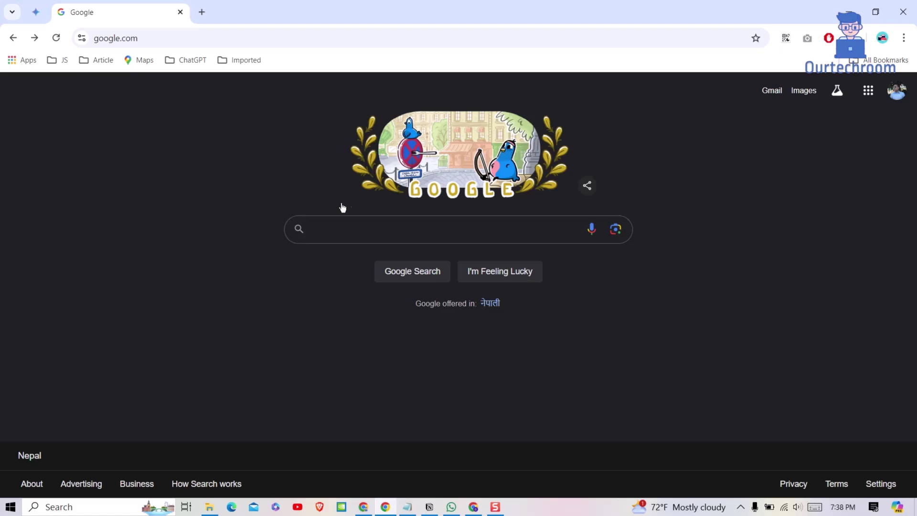
- Open Internet Options from Windows search and clear the SSL state on the Content tab
click(91, 507)
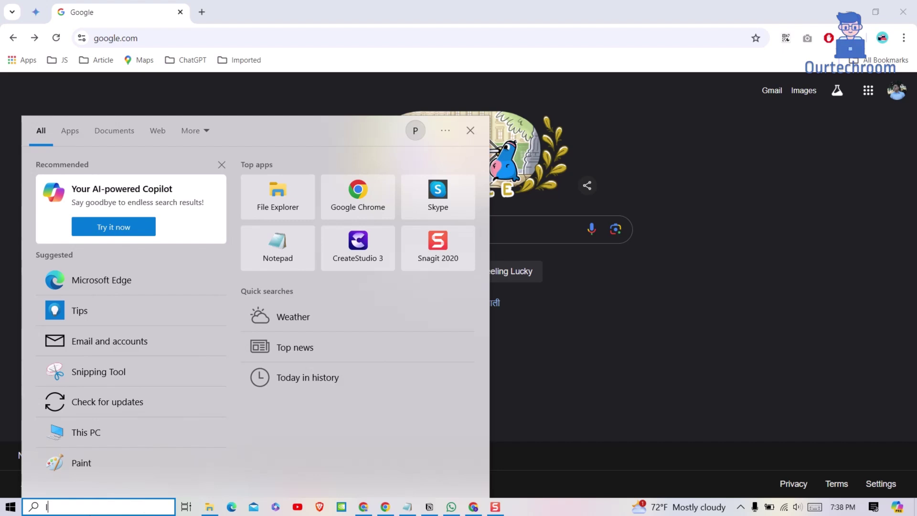
text(Internet opt)
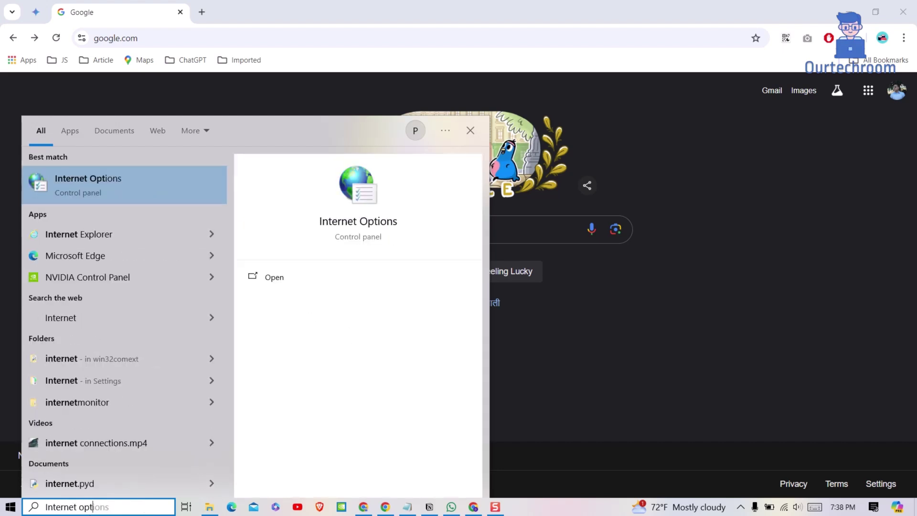
text(ions)
click(140, 188)
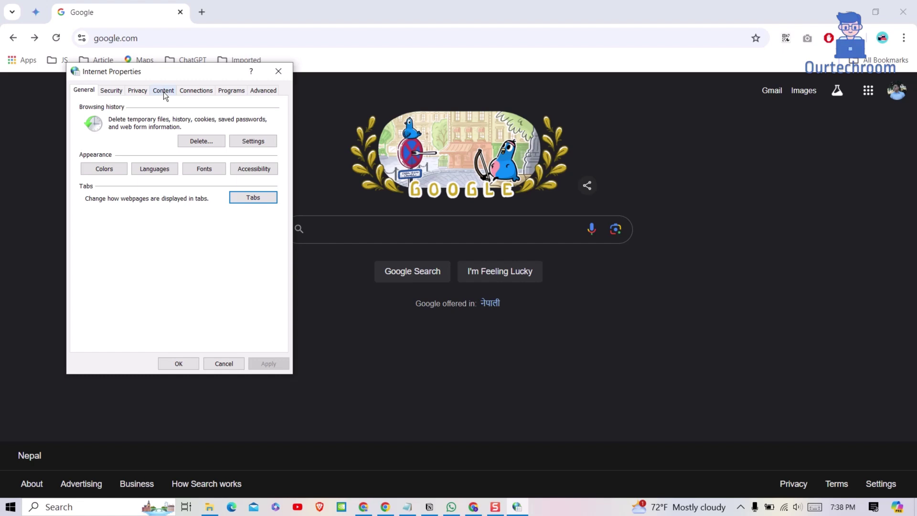
click(163, 91)
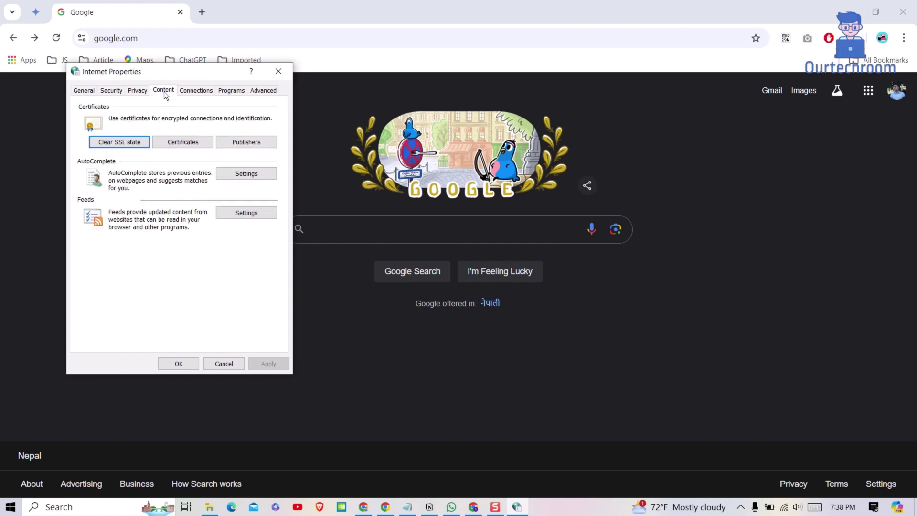
click(122, 146)
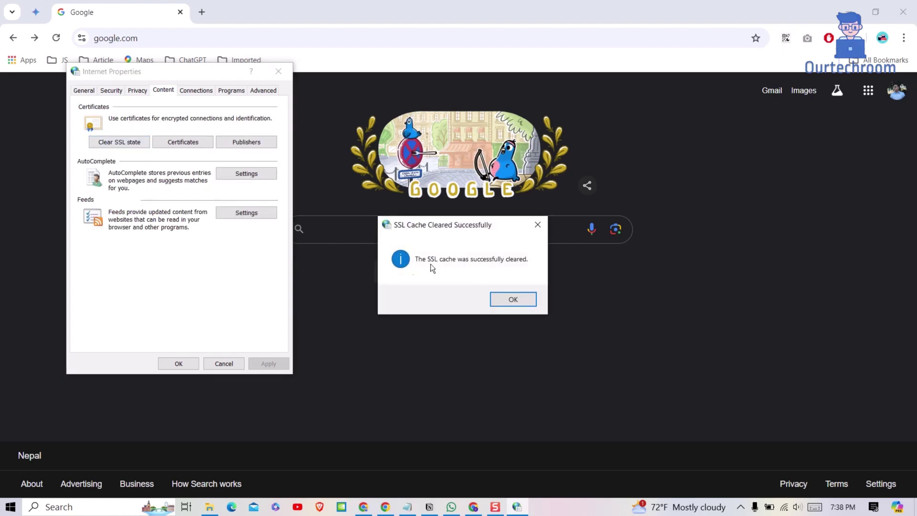
click(504, 299)
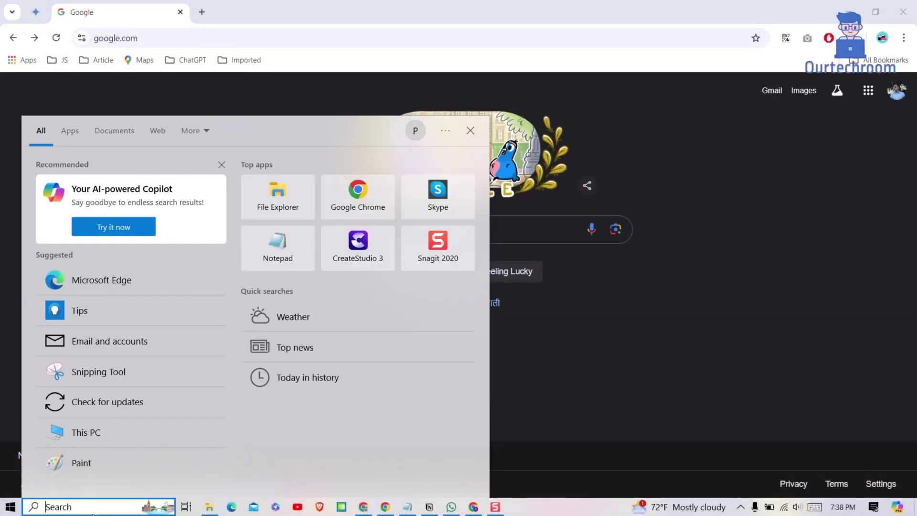
text(cmd)
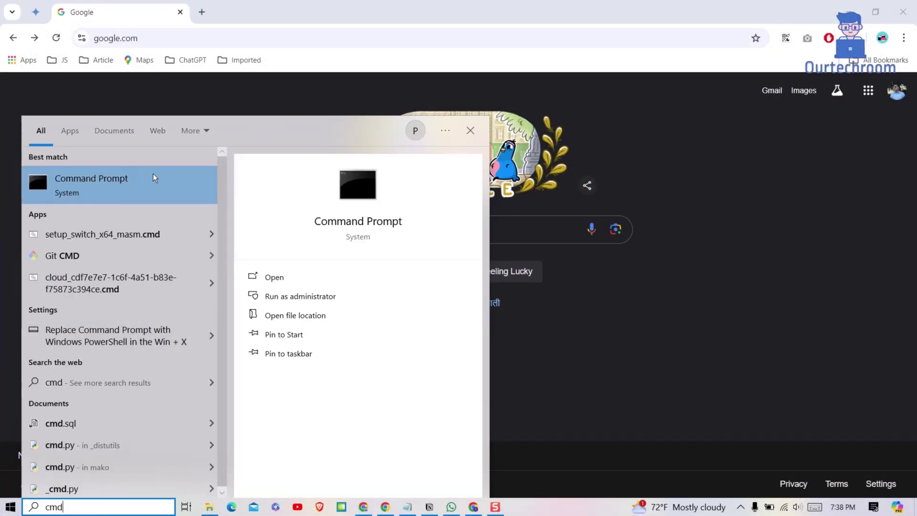
- Run ipconfig /flushdns in a maximized Command Prompt window
click(152, 173)
click(268, 198)
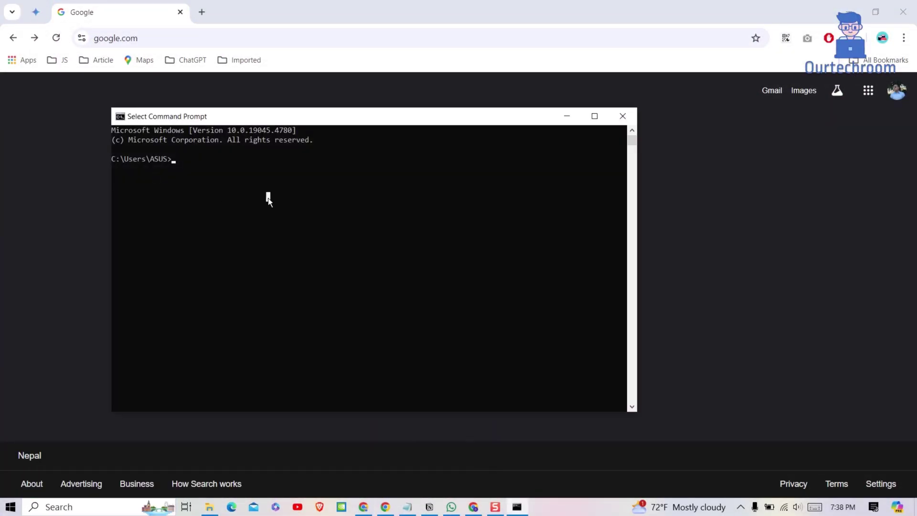
double_click(273, 124)
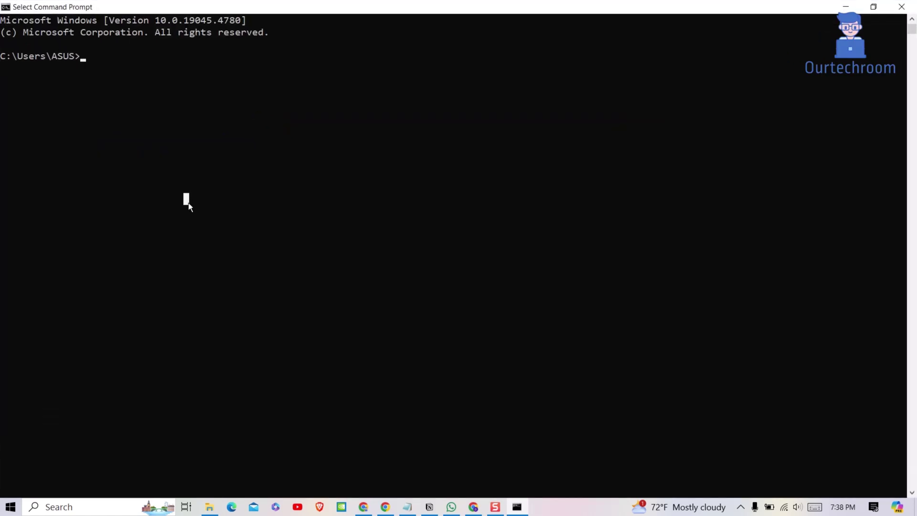
text(ipco)
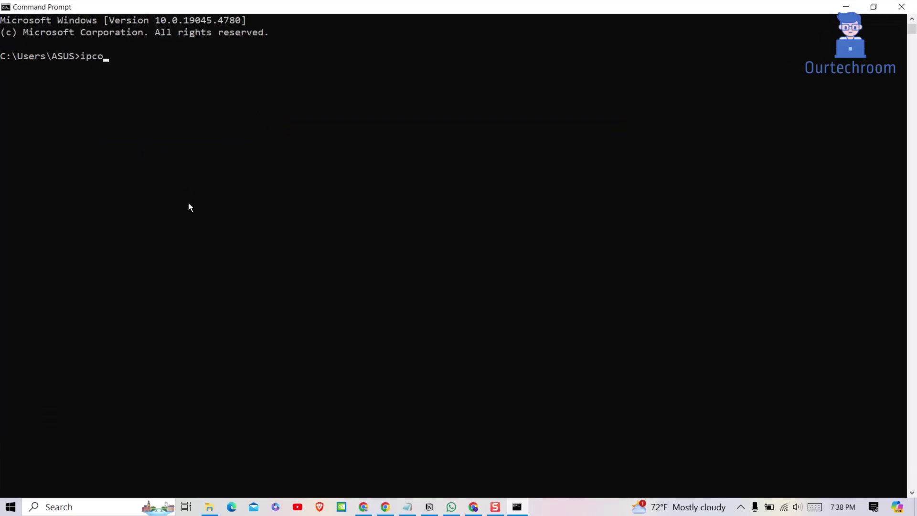
text(nfig /flu)
text(shdns)
key(Return)
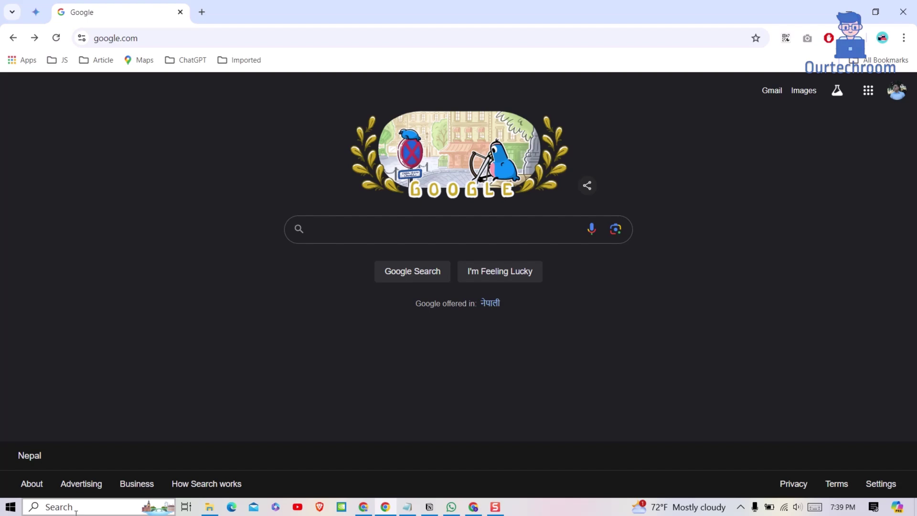
- Sync the clock now from the Date & time settings page, then close Settings
click(71, 507)
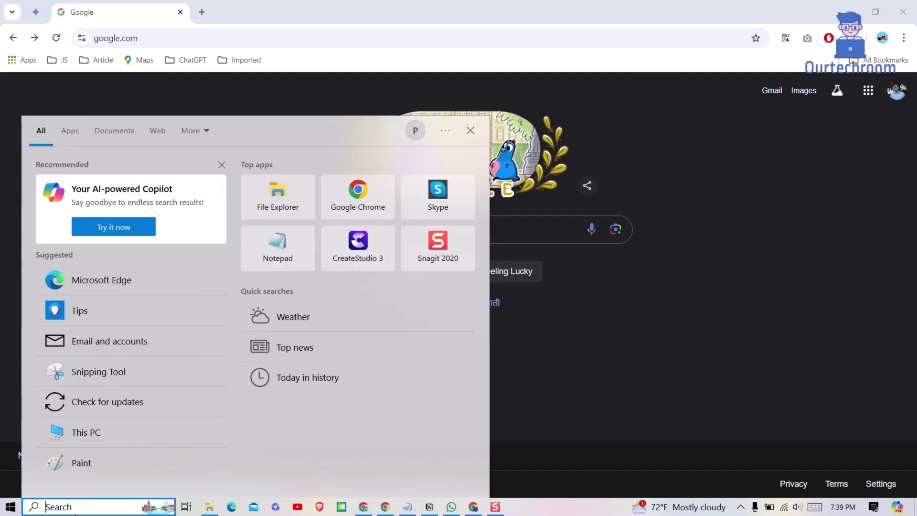
text(date)
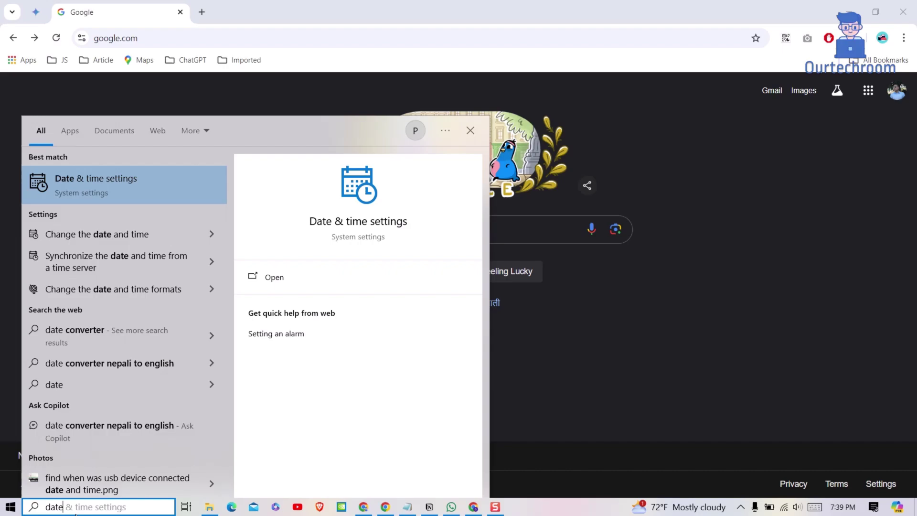
click(80, 187)
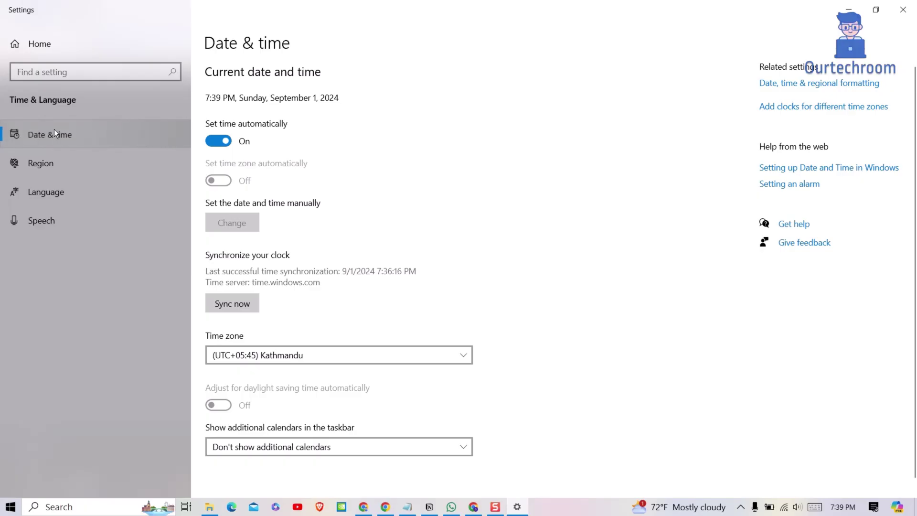
click(226, 307)
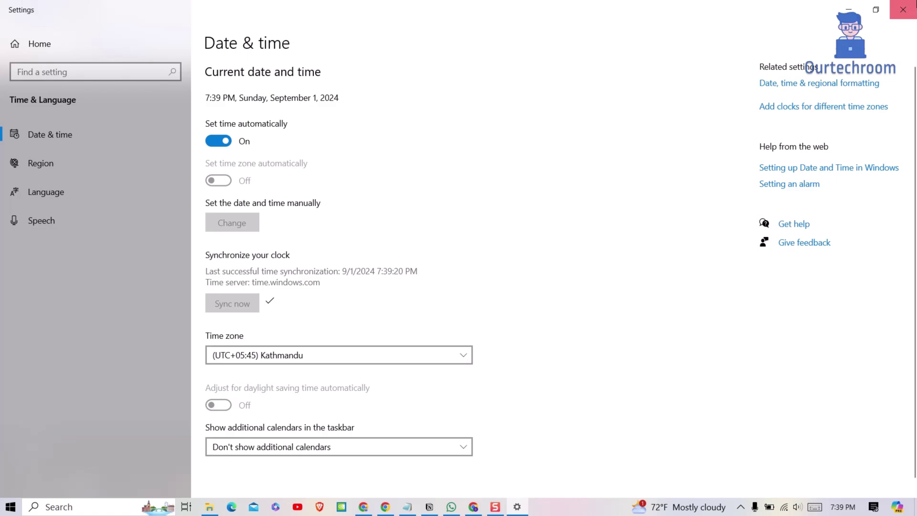
click(903, 10)
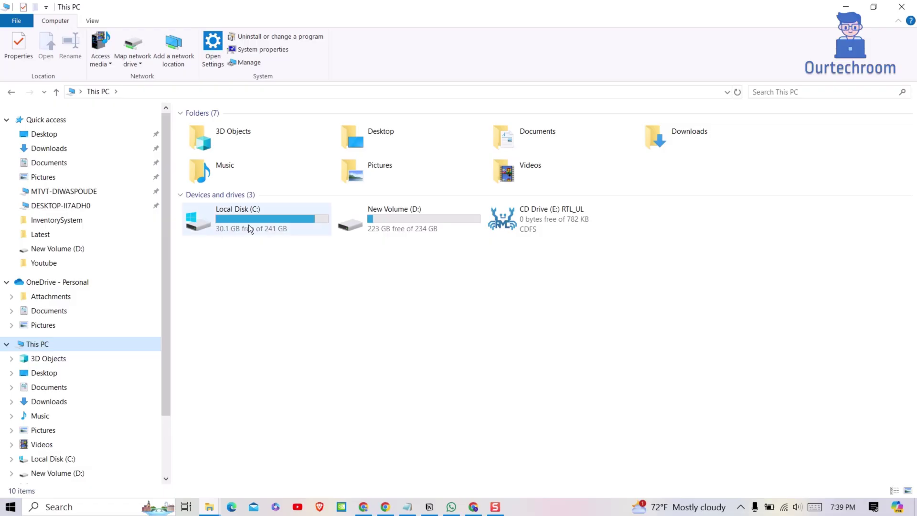
- Browse File Explorer to the C:\Windows\System32\drivers\etc folder
double_click(249, 224)
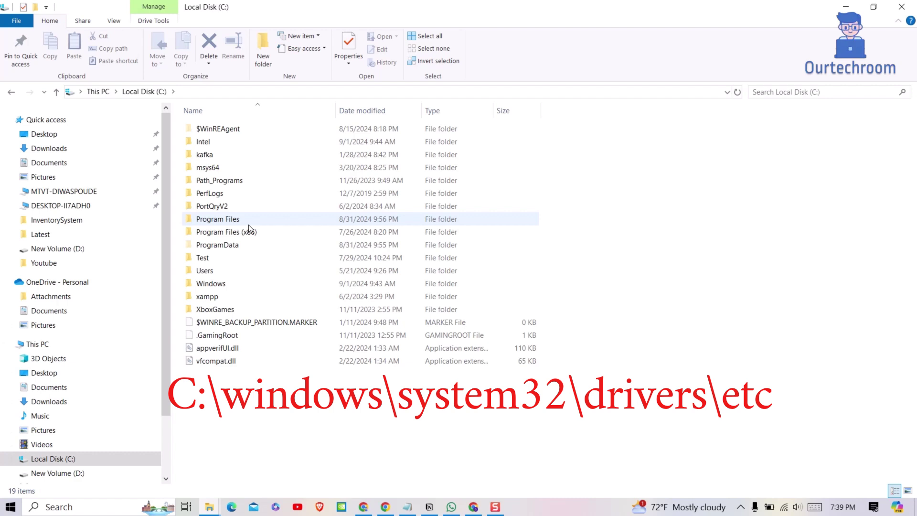
double_click(230, 285)
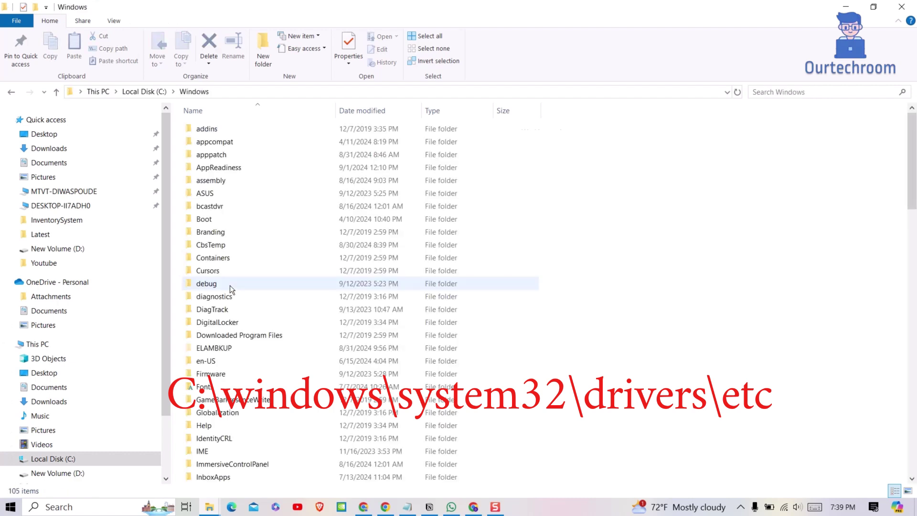
click(236, 233)
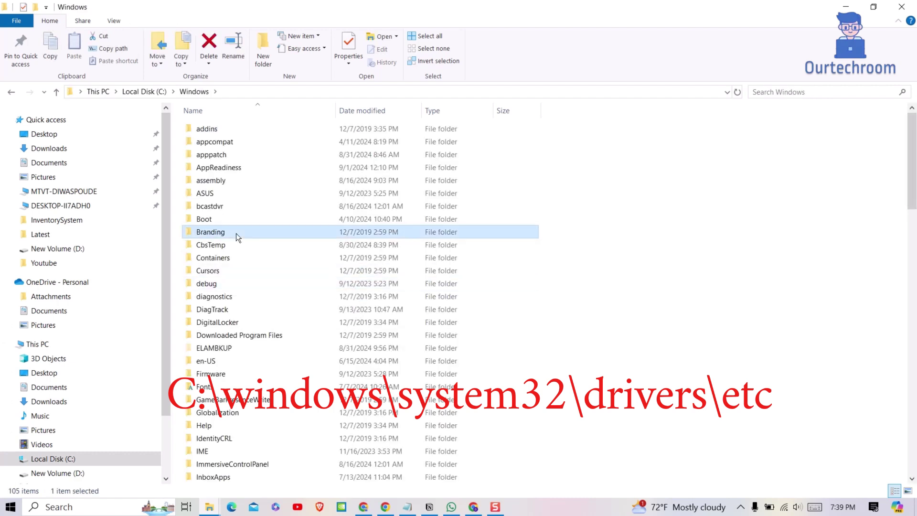
key(s)
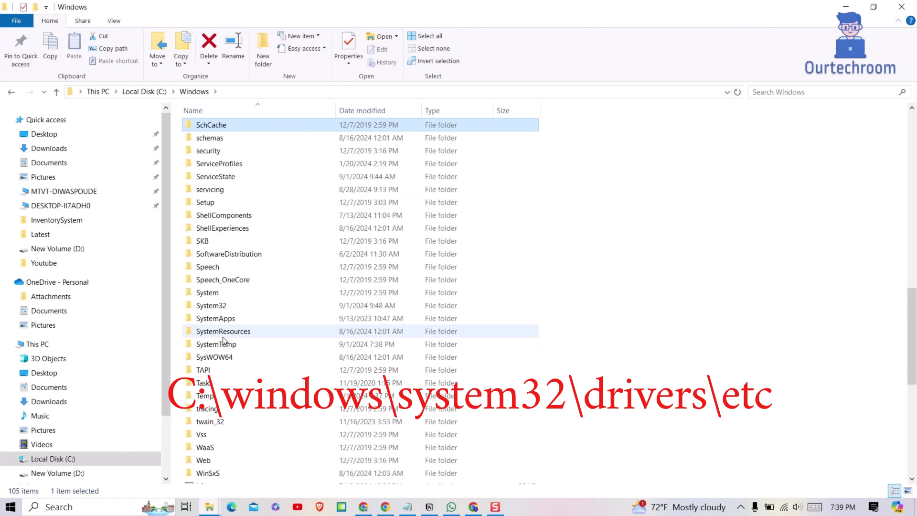
double_click(221, 306)
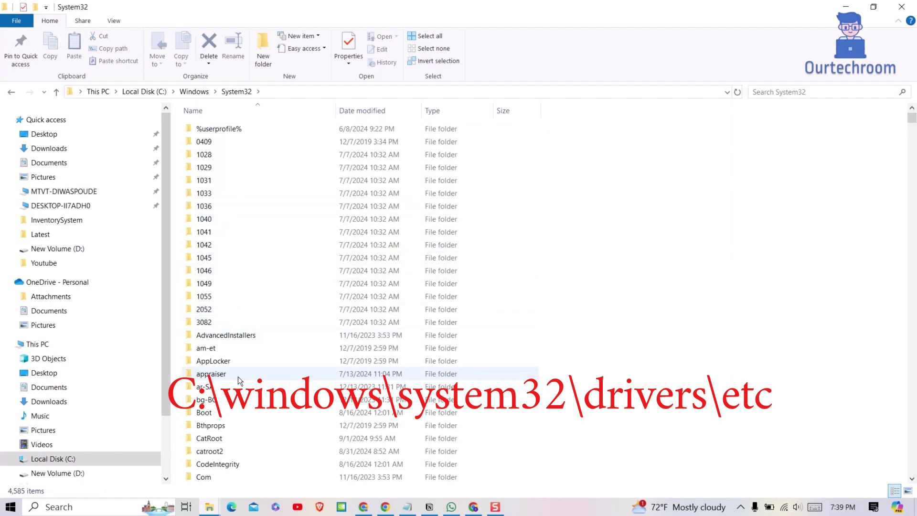
key(d)
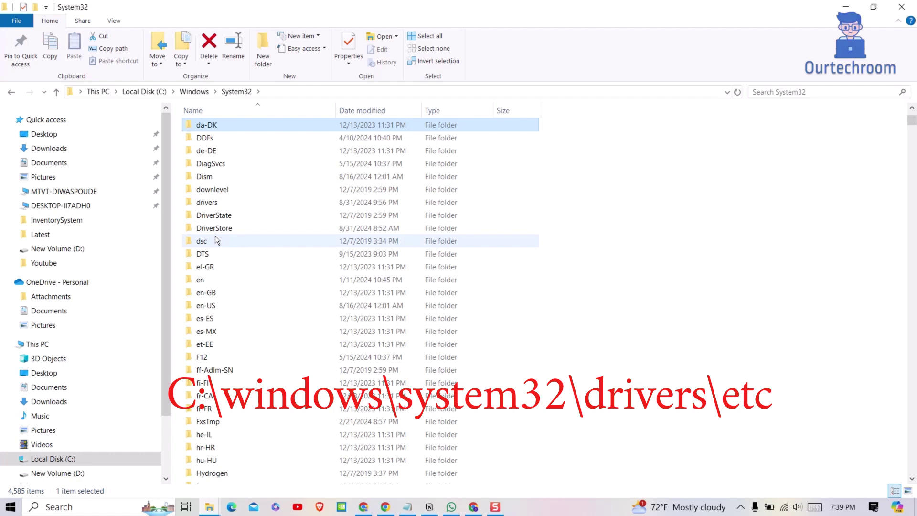
double_click(213, 204)
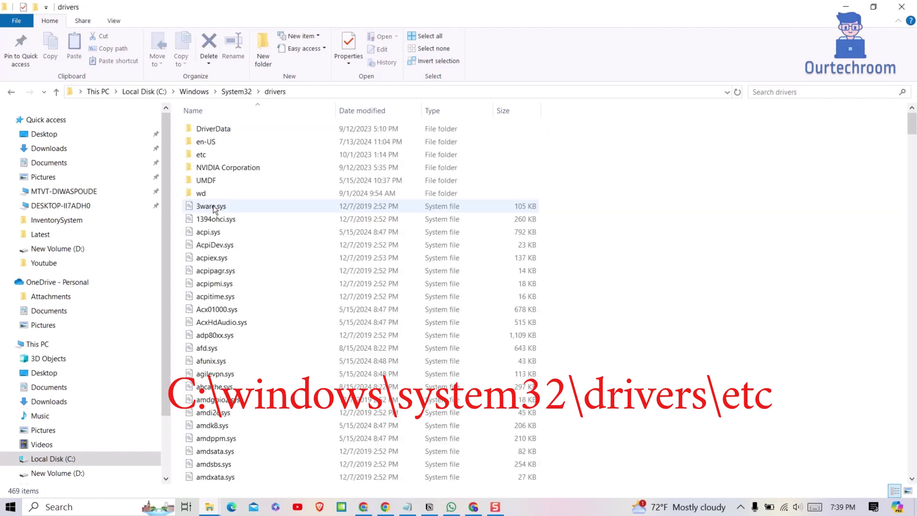
double_click(215, 154)
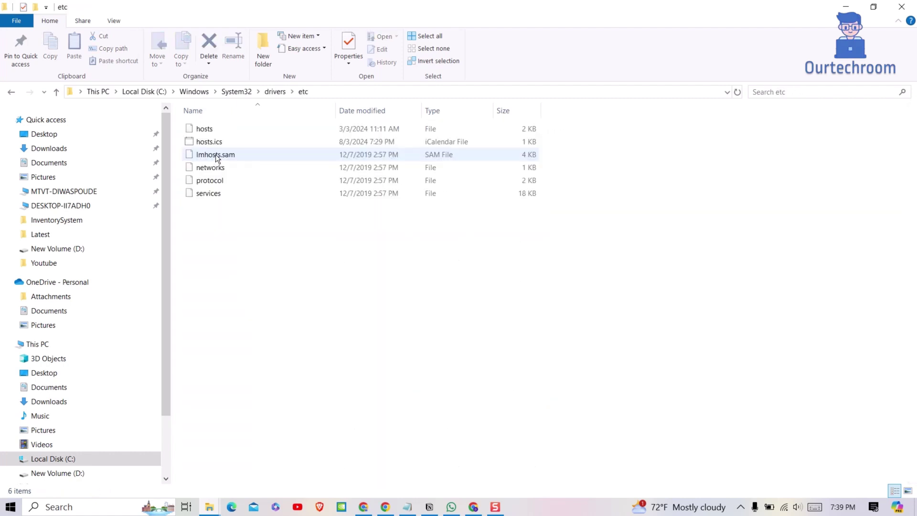
- Delete the hosts file using its right-click menu
click(218, 132)
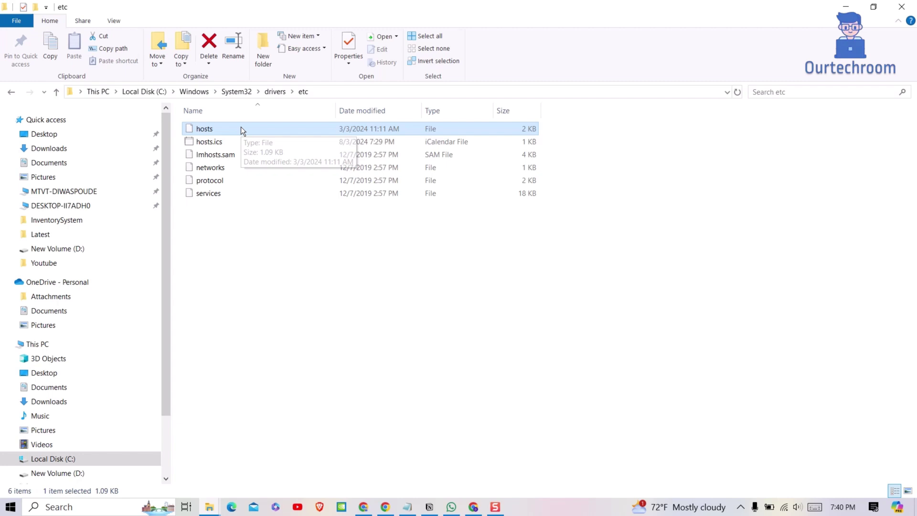
right_click(241, 126)
click(275, 357)
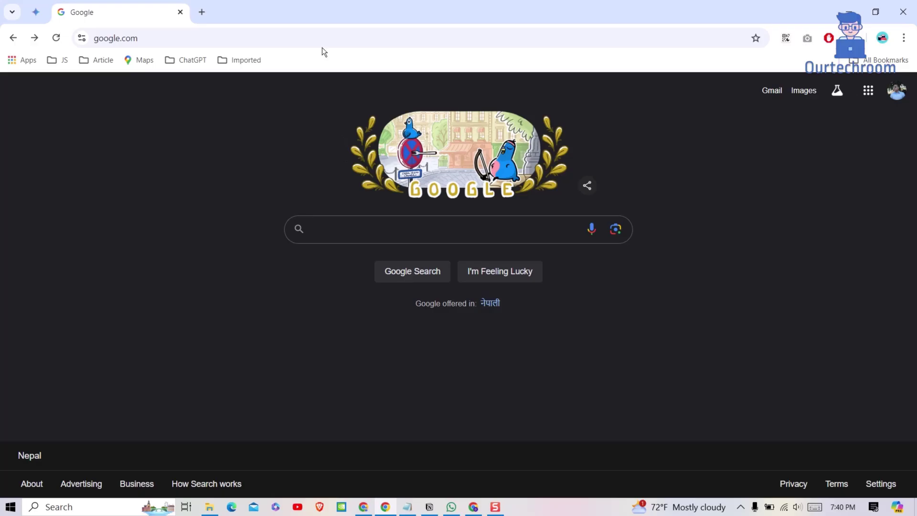
- Open chrome://flags and change Experimental QUIC protocol from Default to Disabled
click(320, 34)
text(chrome)
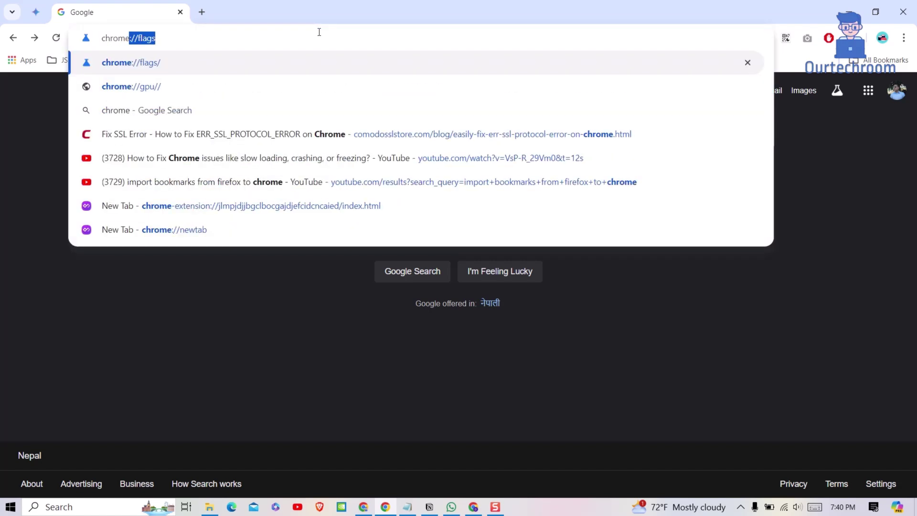
key(Return)
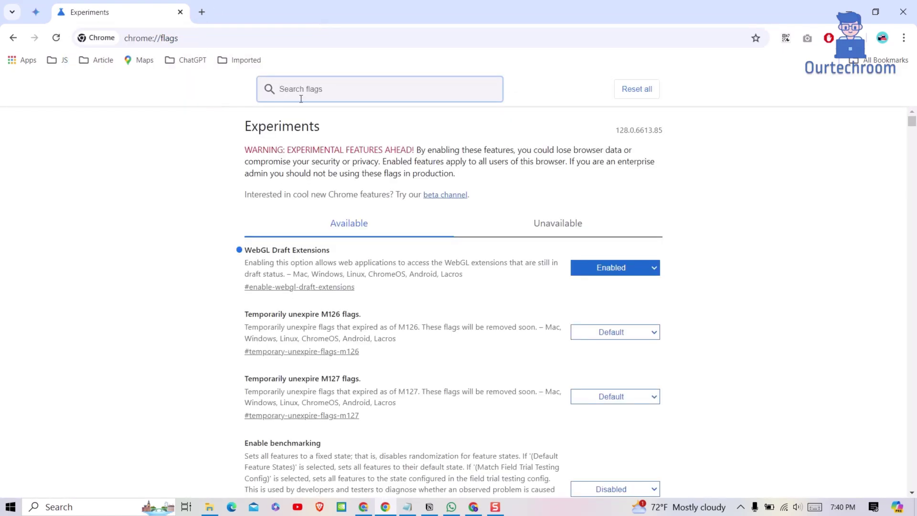
text(quic)
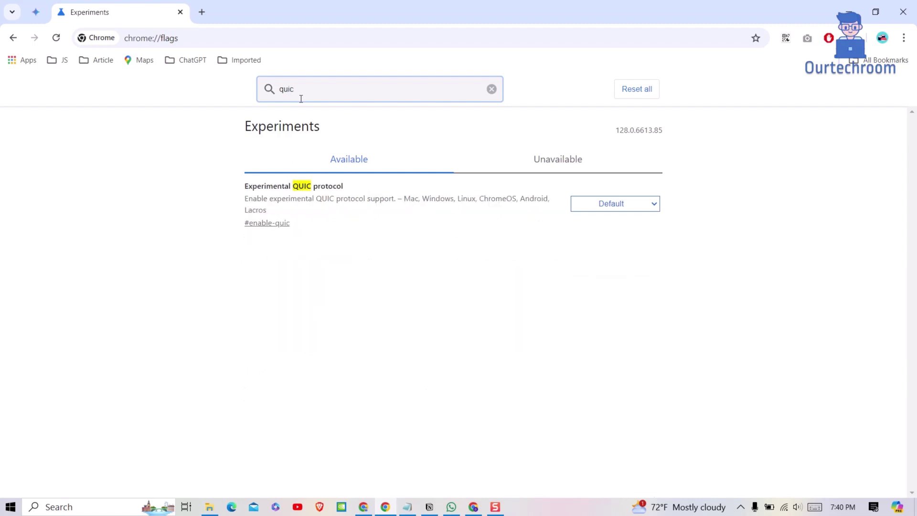
click(650, 205)
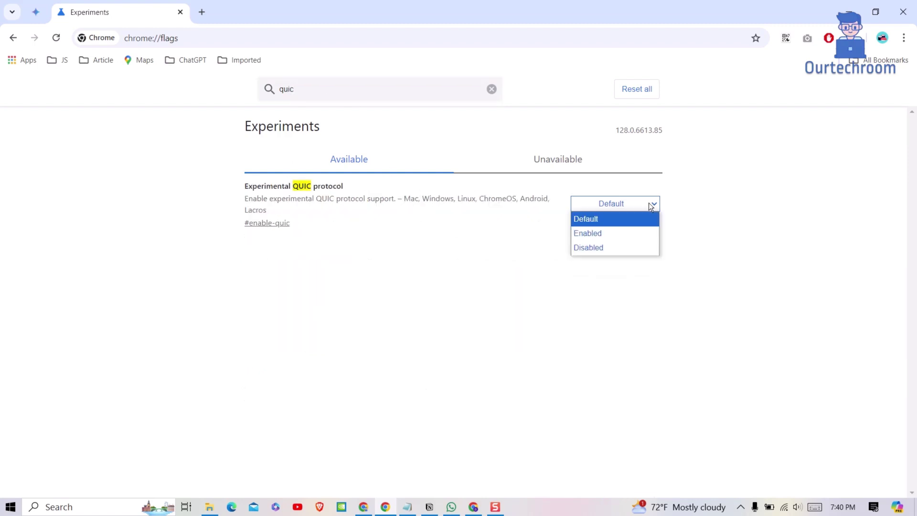
click(589, 248)
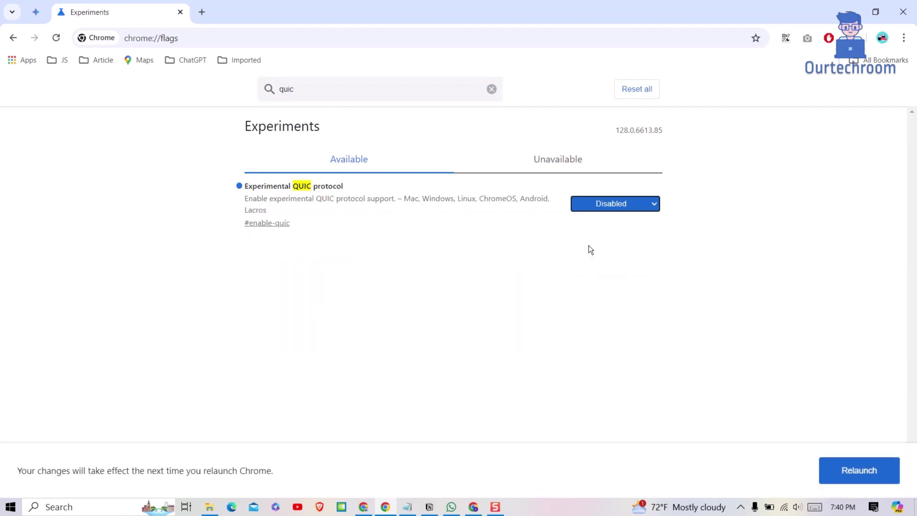